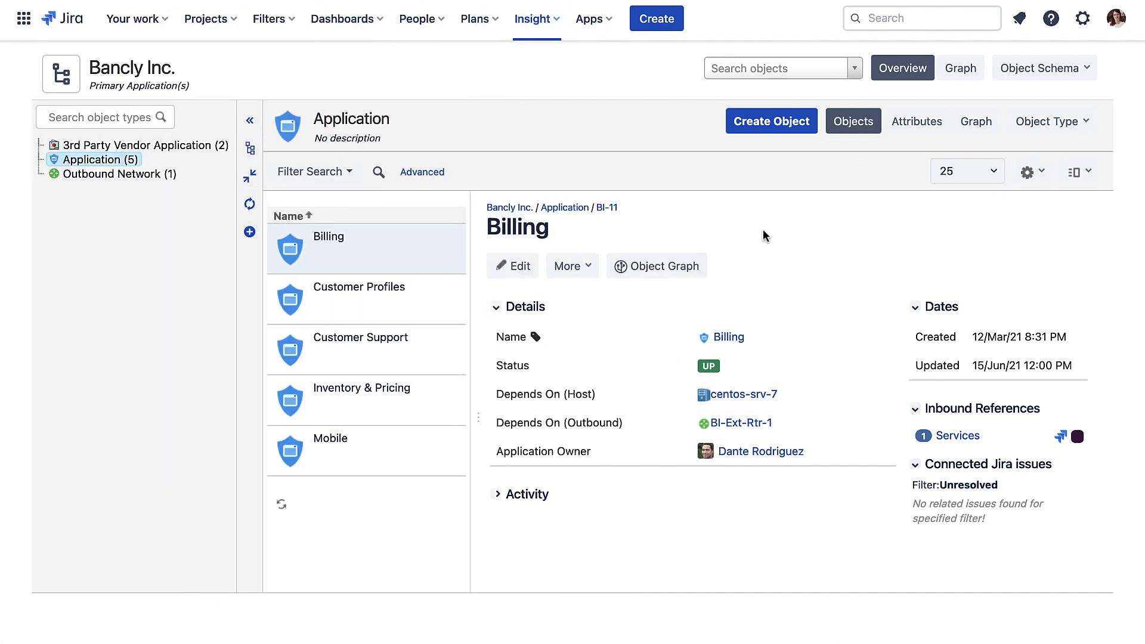
# Open Billing's dependency graph and drag its nodes into a readable layout beside Billing's details.
pyautogui.click(656, 266)
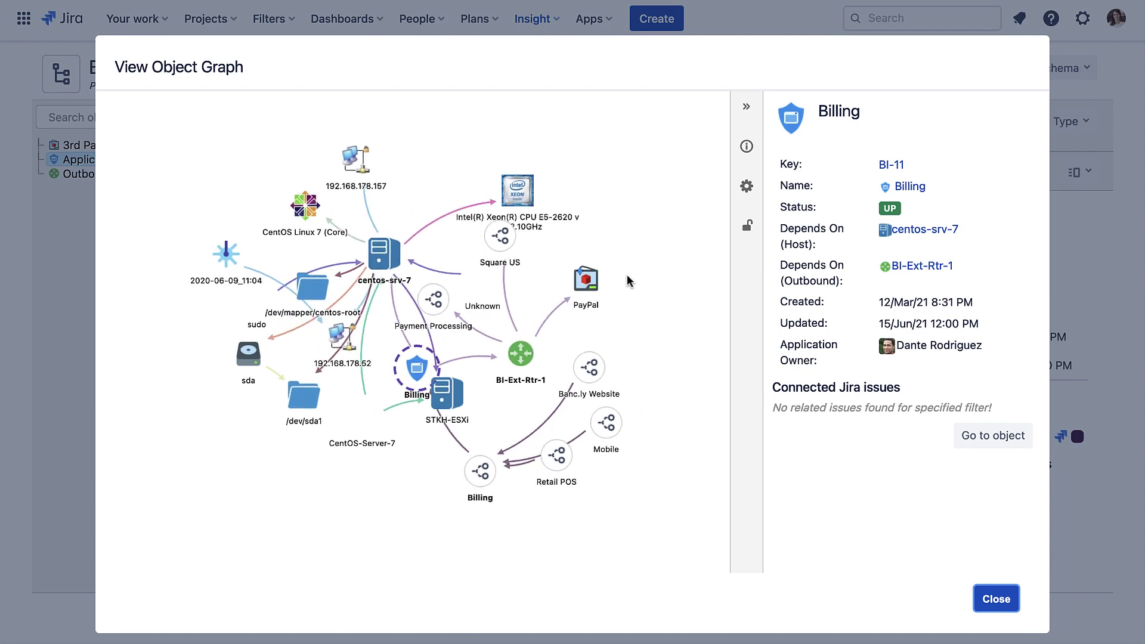
pyautogui.moveTo(416, 328); pyautogui.dragTo(551, 178)
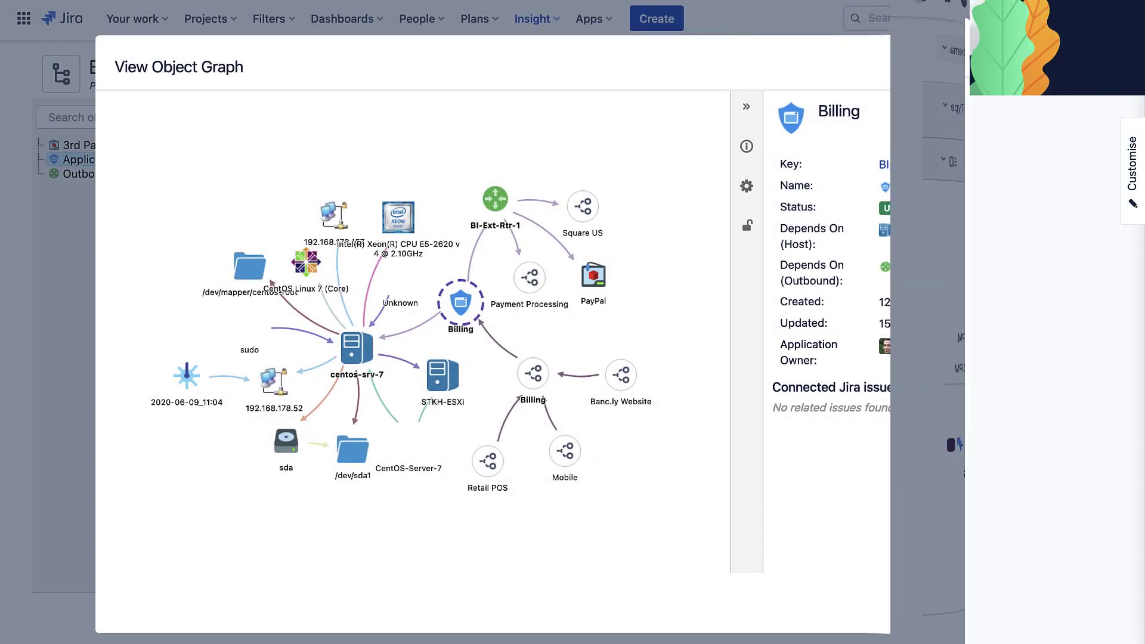
# Pick Billing under Affected application(s), then expand the Billing card on ITSM-3546.
pyautogui.click(700, 371)
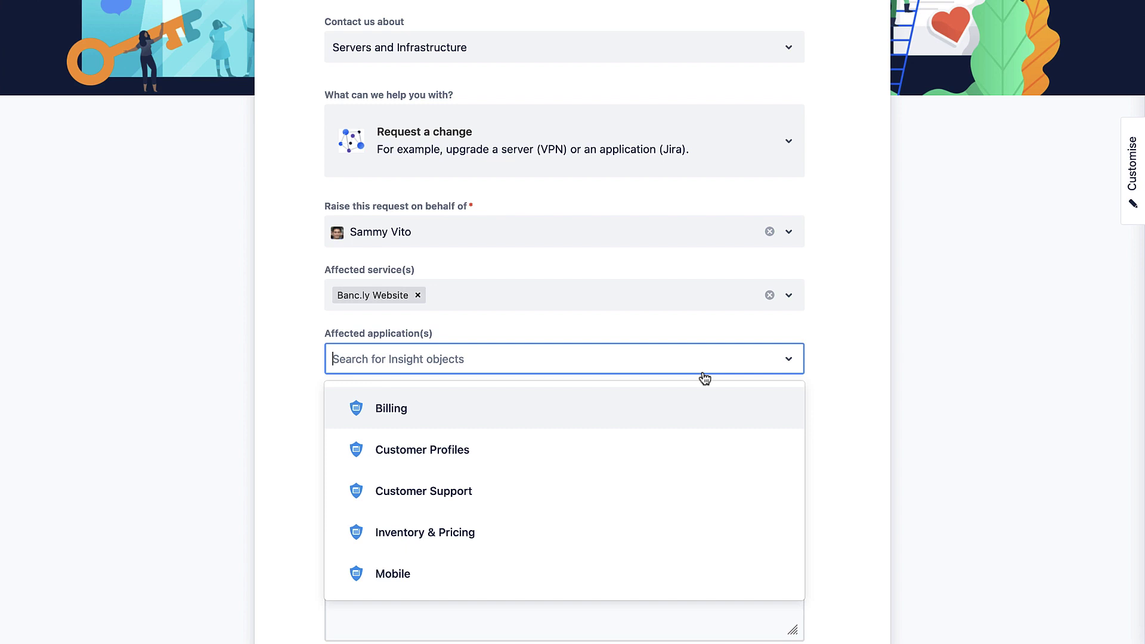
pyautogui.click(634, 407)
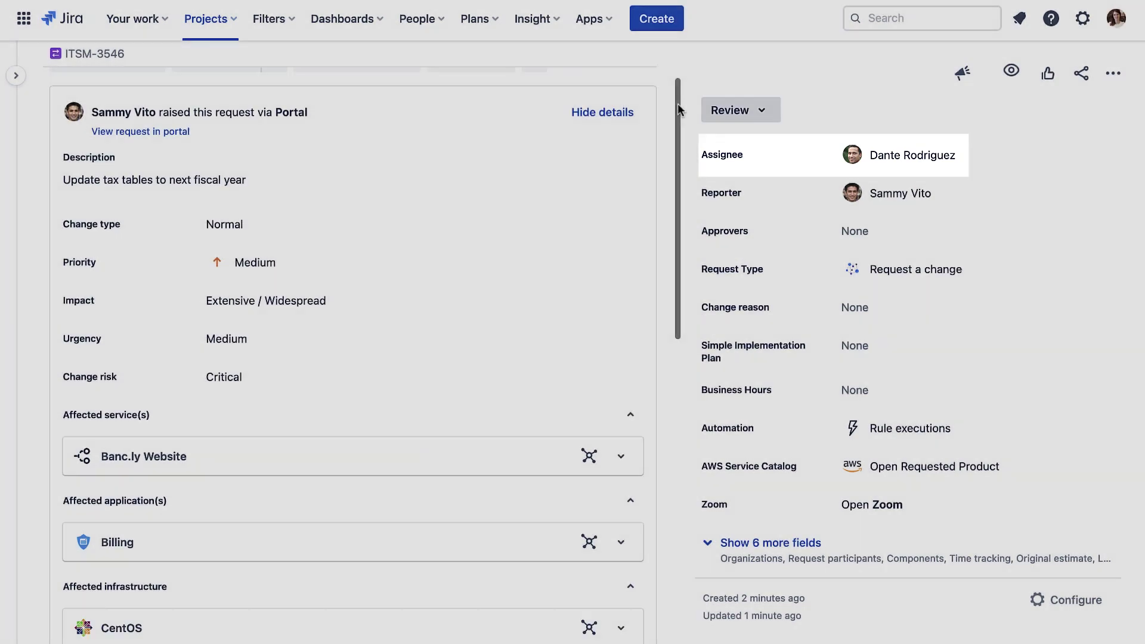
pyautogui.scroll(-5, 678, 105)
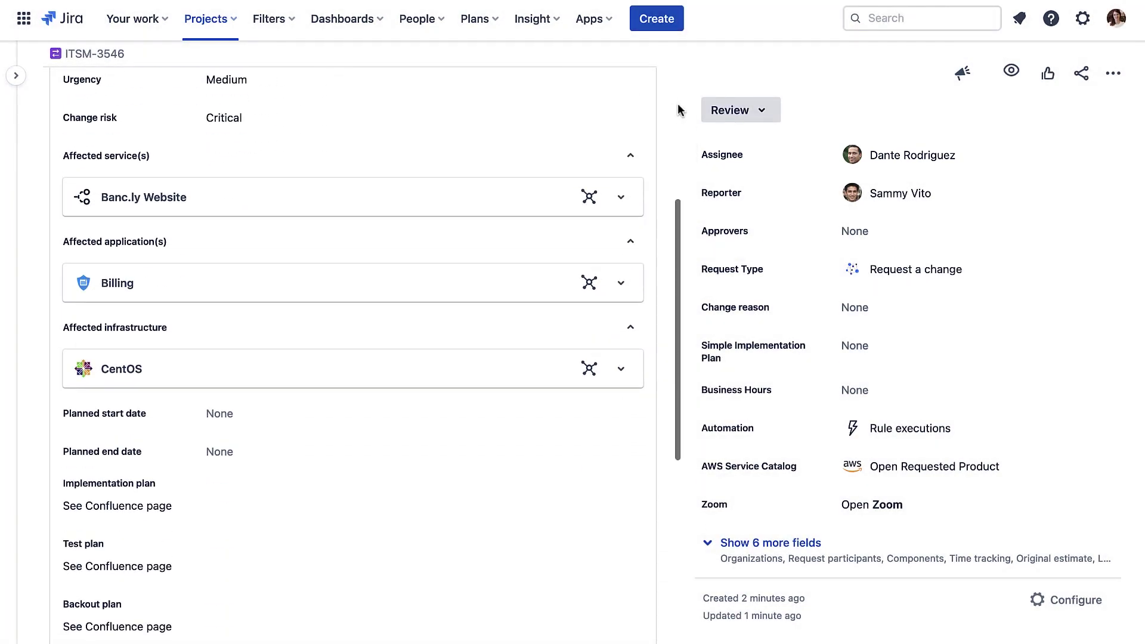
pyautogui.scroll(-5, 678, 105)
pyautogui.scroll(-1, 678, 102)
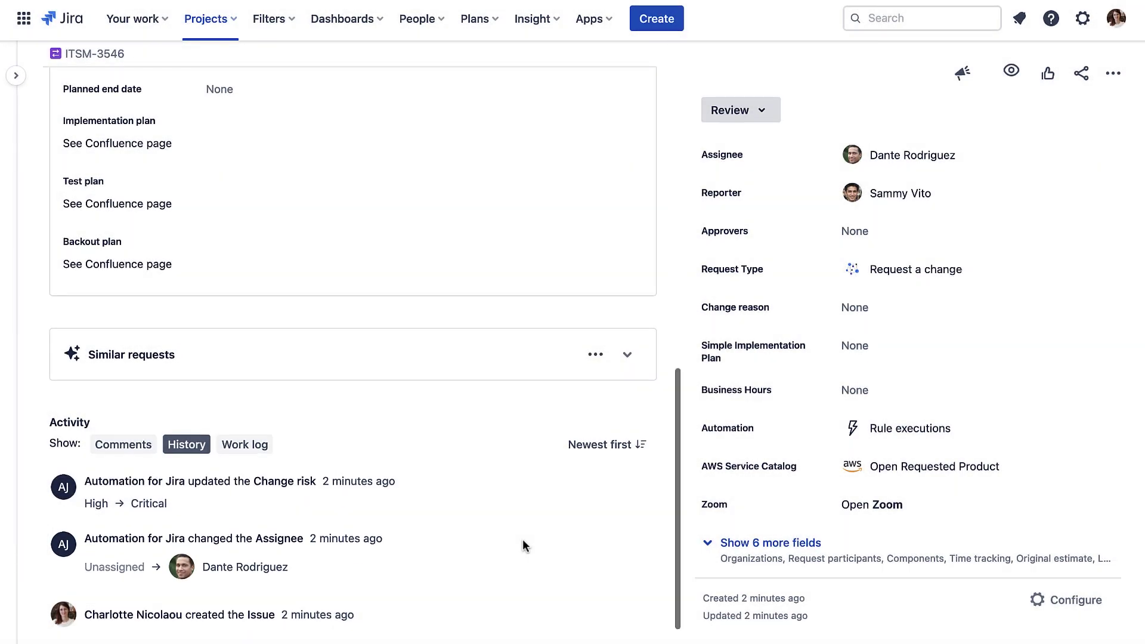
pyautogui.scroll(5, 523, 540)
pyautogui.scroll(3, 523, 540)
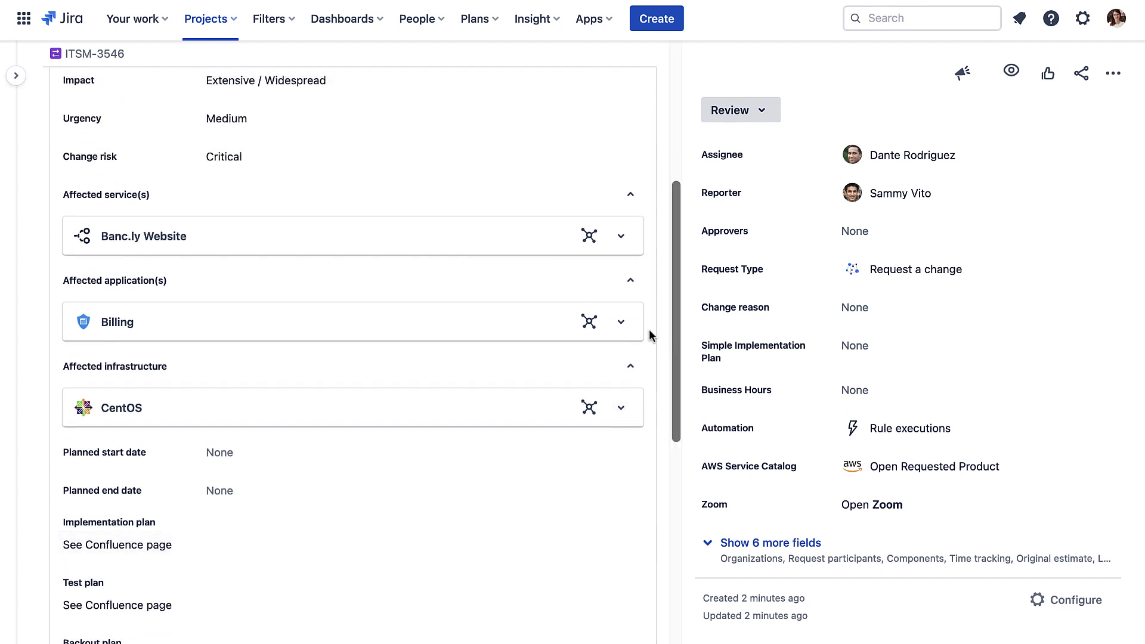
pyautogui.click(622, 323)
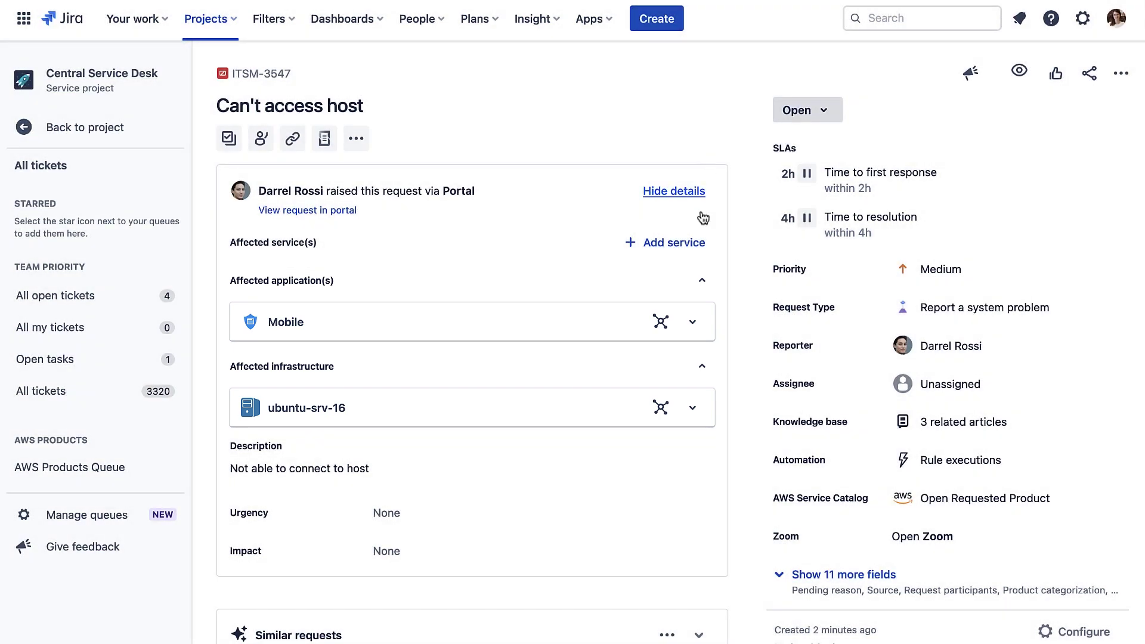
# Expand the Mobile card and bring up the incident's status options to begin investigating.
pyautogui.click(693, 325)
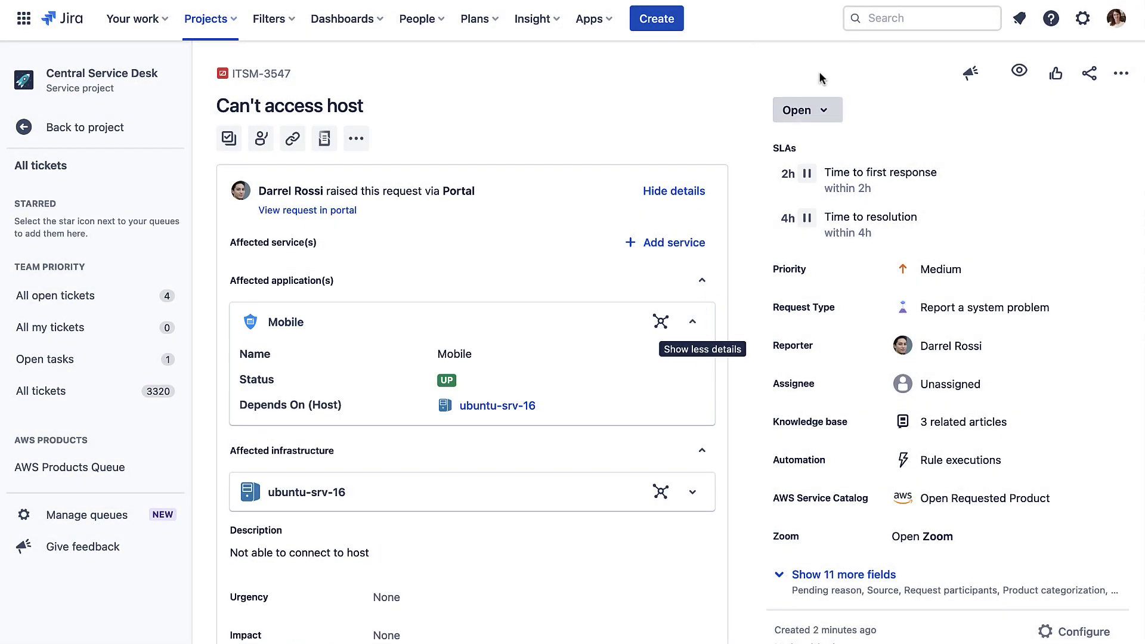
pyautogui.click(813, 112)
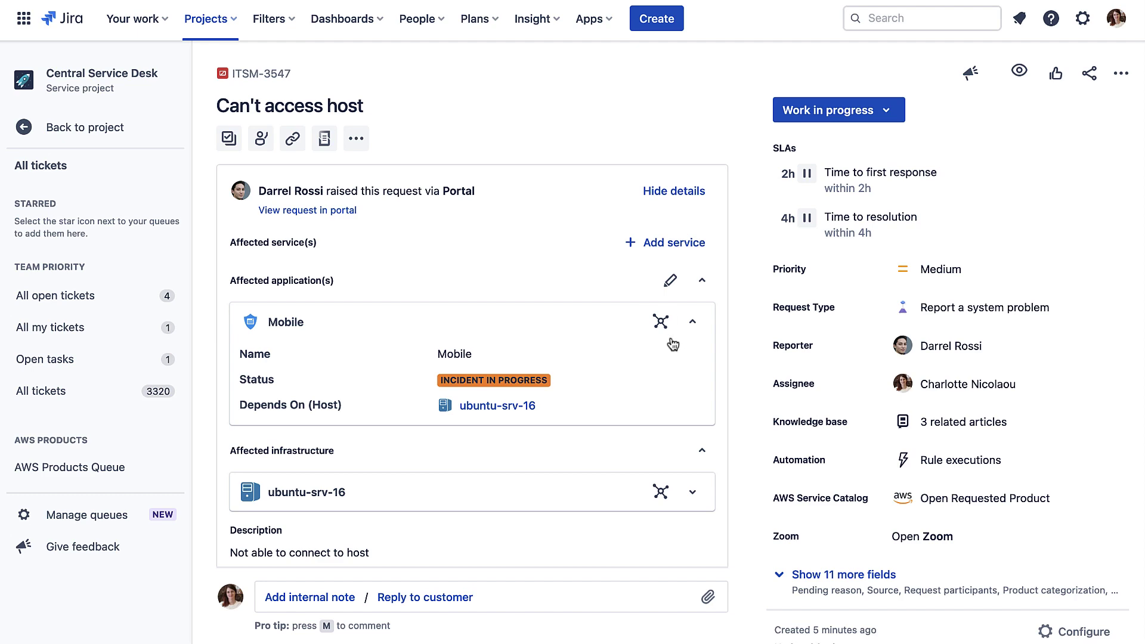
# Show the Mobile application's relationship graph with reference depth set to 2.
pyautogui.click(661, 322)
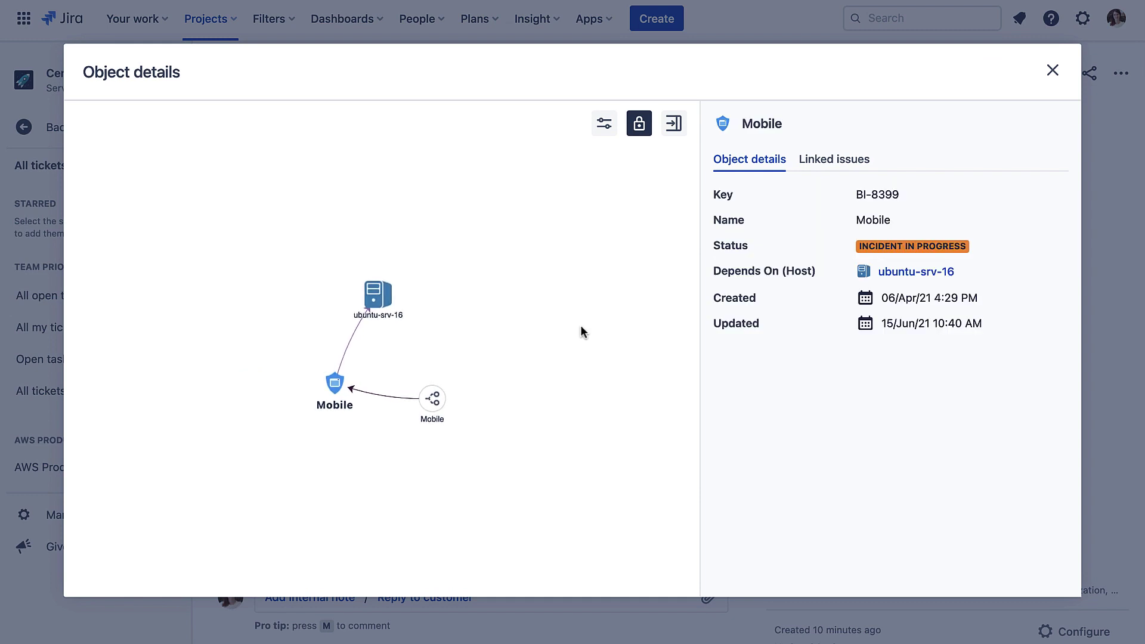
pyautogui.click(605, 123)
pyautogui.click(731, 208)
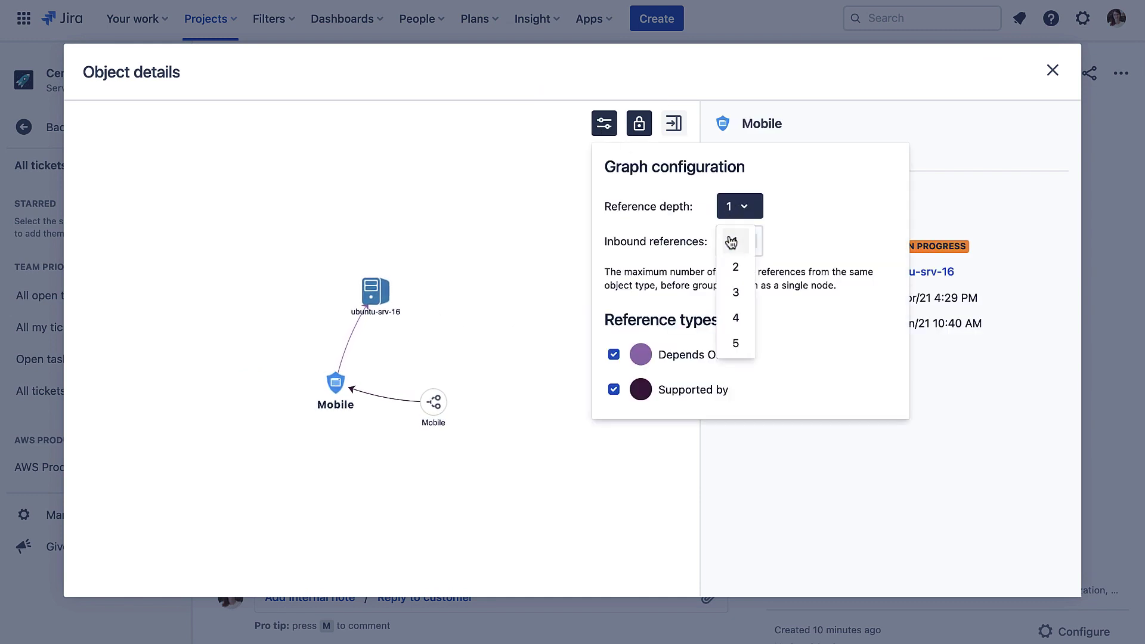
pyautogui.click(736, 260)
pyautogui.click(567, 201)
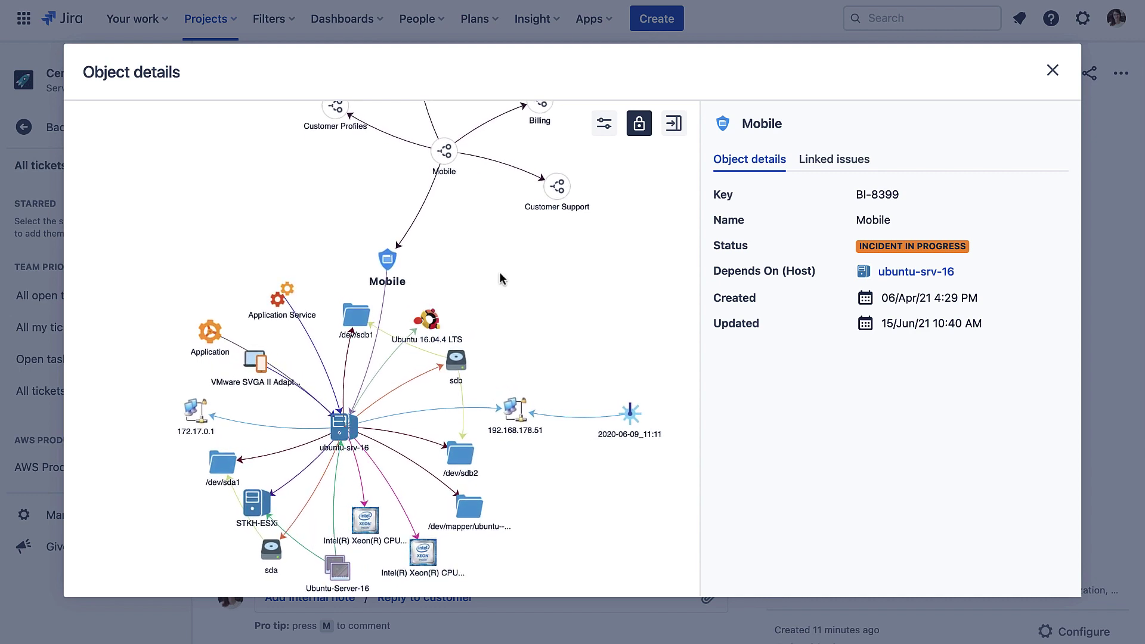
# Inspect the ubuntu-srv-16 and Ubuntu 16.04.4 LTS nodes and the Ubuntu object's linked issues.
pyautogui.click(342, 423)
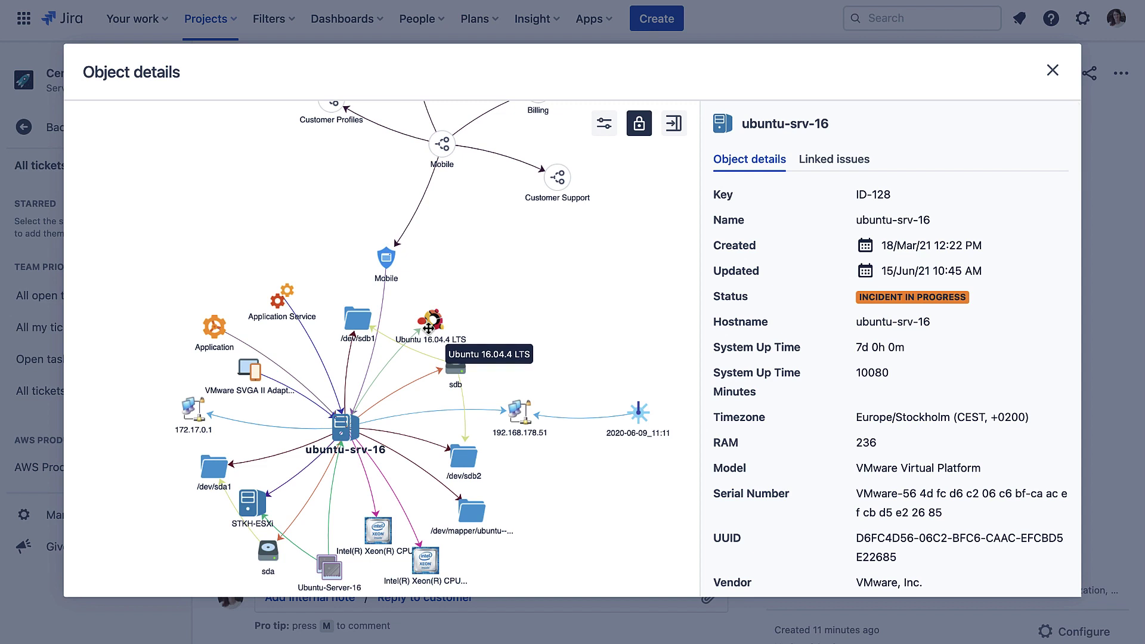
pyautogui.click(428, 328)
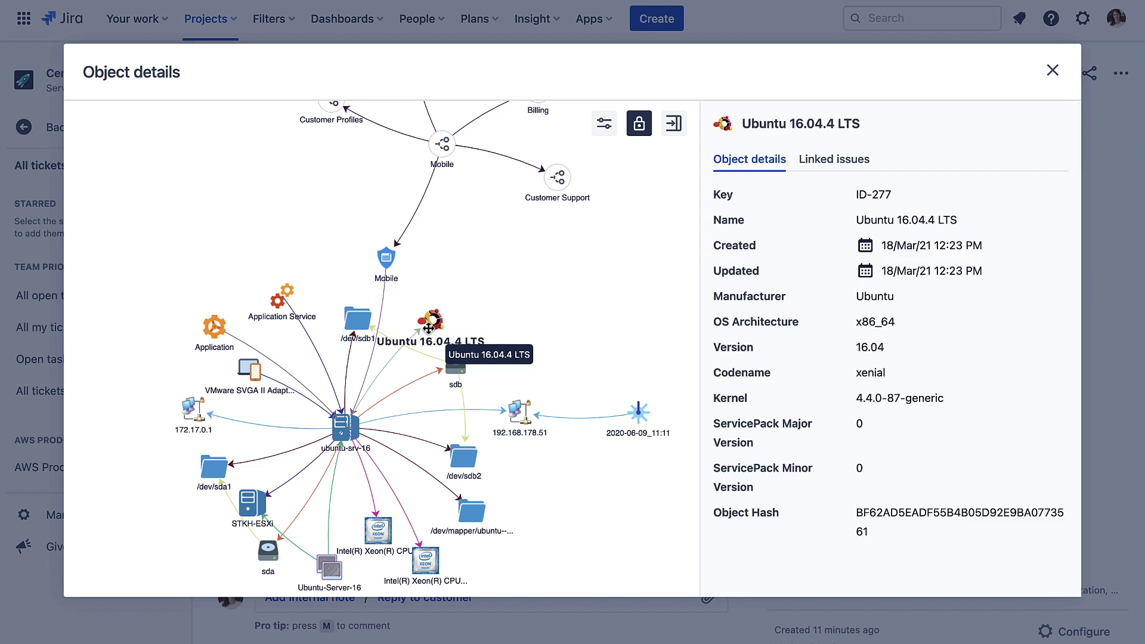
pyautogui.click(806, 161)
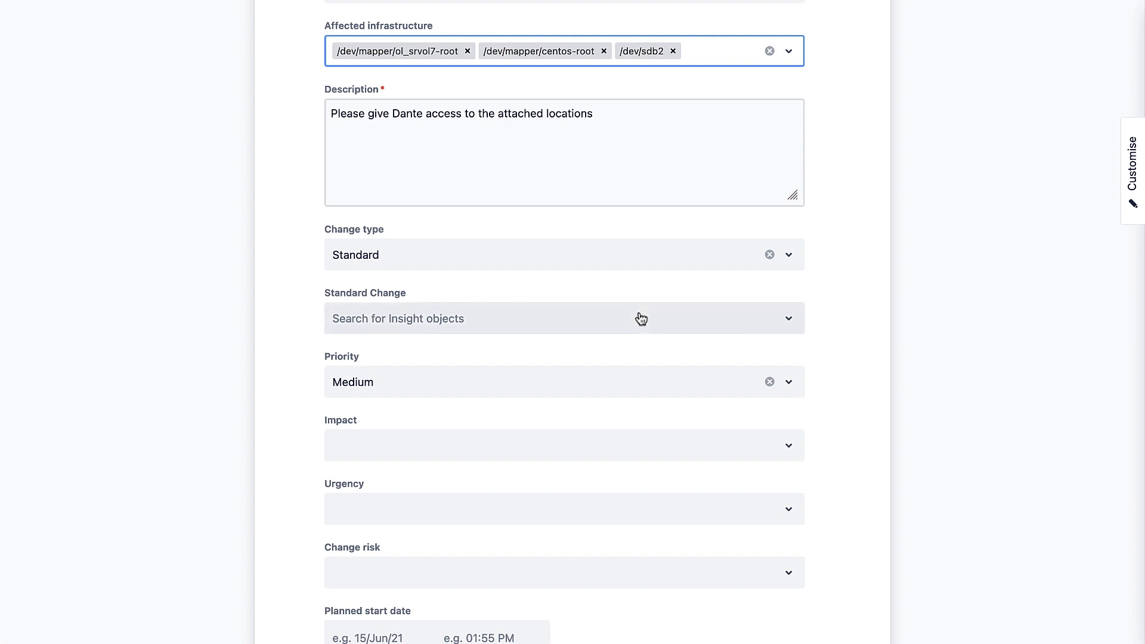
# Choose User Access from the Standard Change dropdown on the portal form.
pyautogui.click(639, 317)
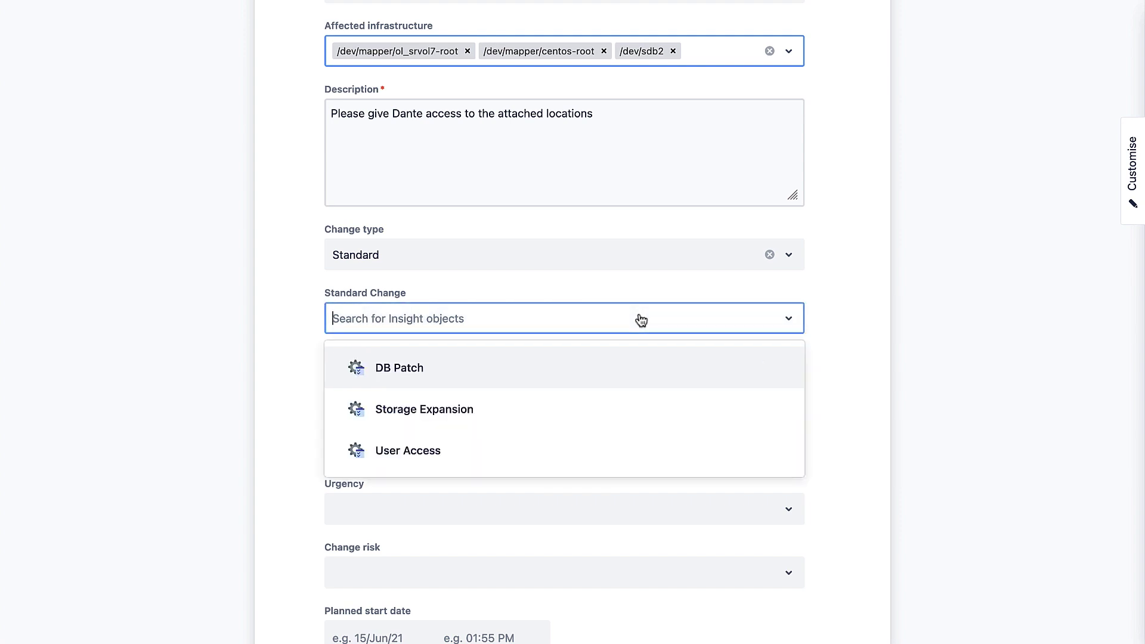
pyautogui.click(568, 452)
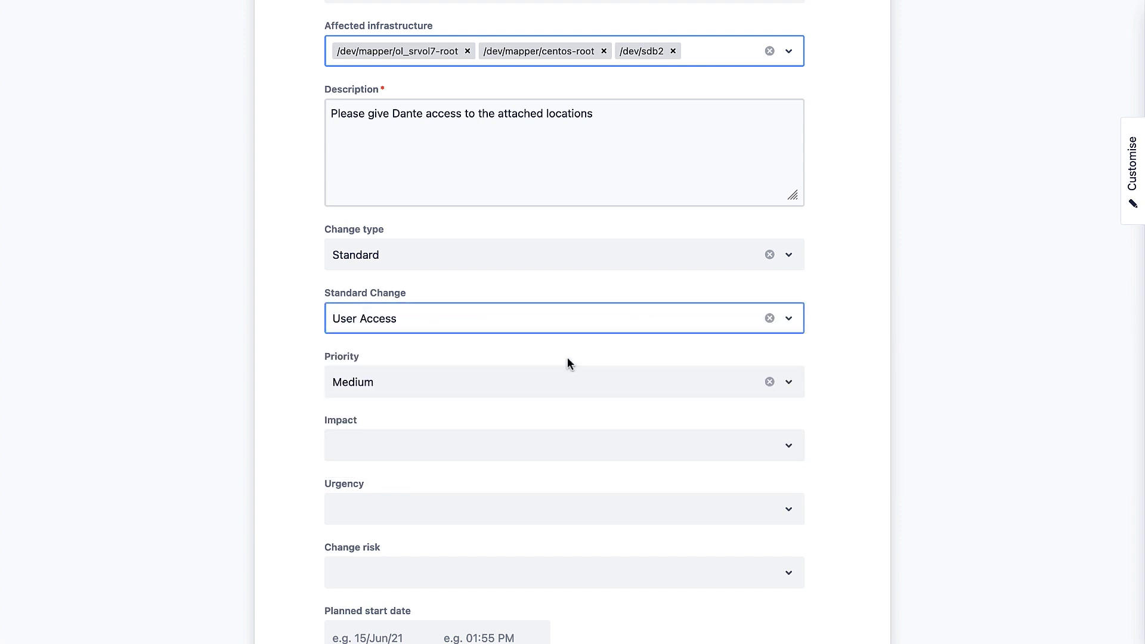